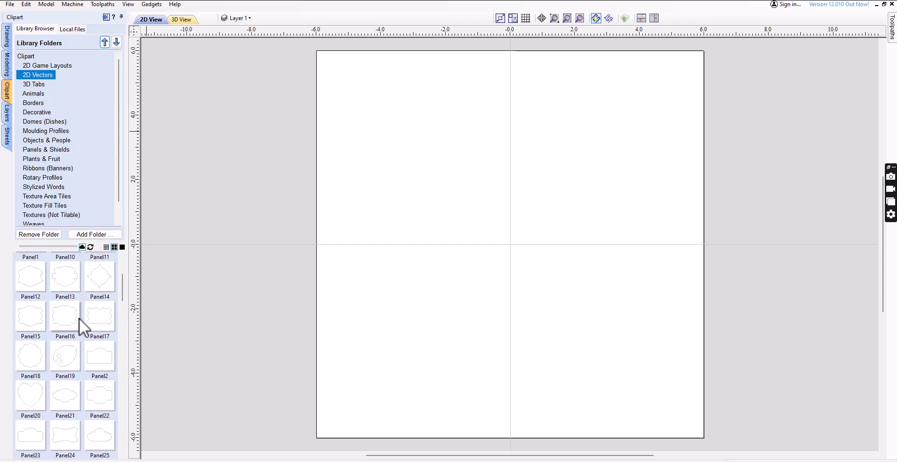
# Step: Place the Panel31 shape from the 2D Vectors clipart library onto the job area
pyautogui.scroll(-2, 55, 348)
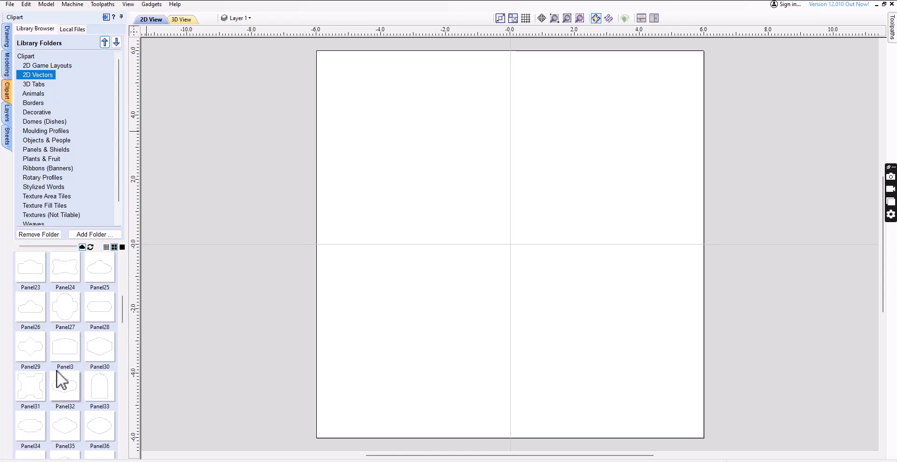
pyautogui.scroll(-2, 56, 373)
pyautogui.moveTo(32, 392); pyautogui.dragTo(373, 268)
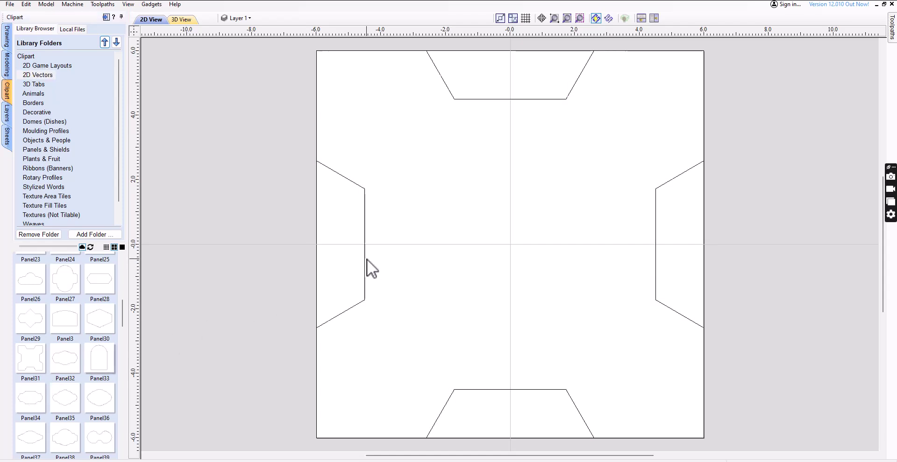
# Step: Scale the panel shape down to about half its size and reposition it near the centre of the job
pyautogui.click(703, 53)
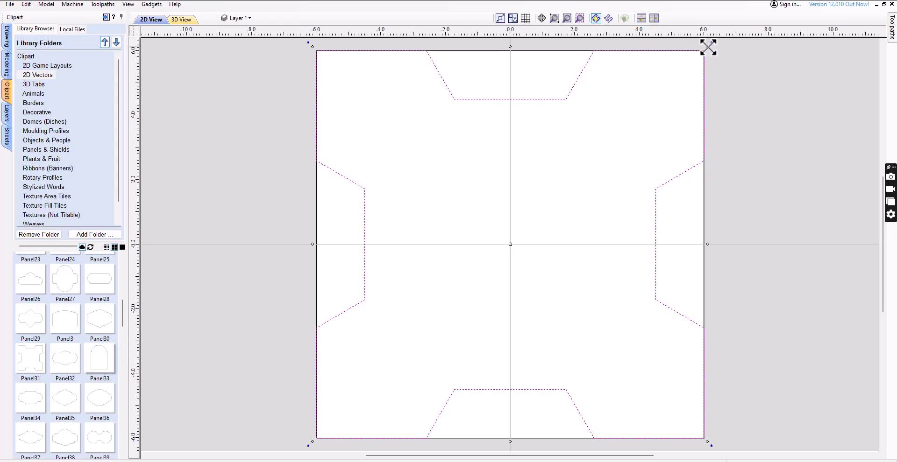
pyautogui.moveTo(709, 48); pyautogui.dragTo(531, 226)
pyautogui.moveTo(419, 338); pyautogui.dragTo(515, 258)
pyautogui.click(233, 302)
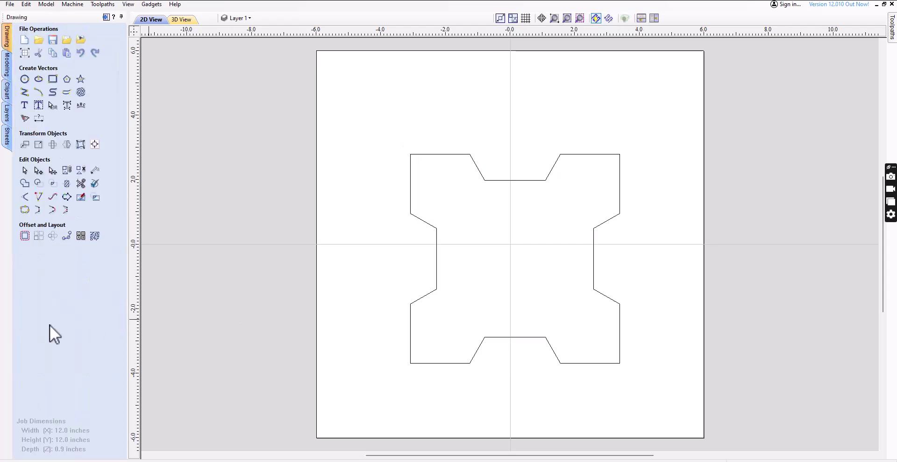
pyautogui.click(24, 236)
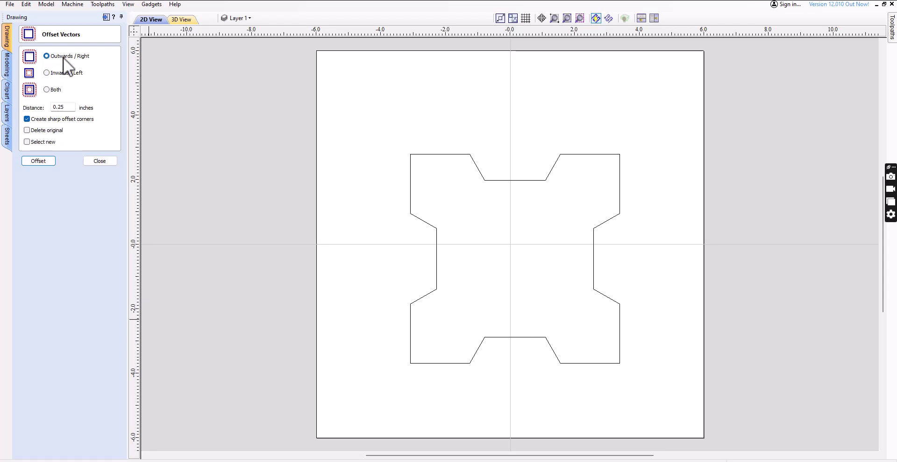
pyautogui.click(47, 73)
pyautogui.click(47, 90)
pyautogui.press('Escape')
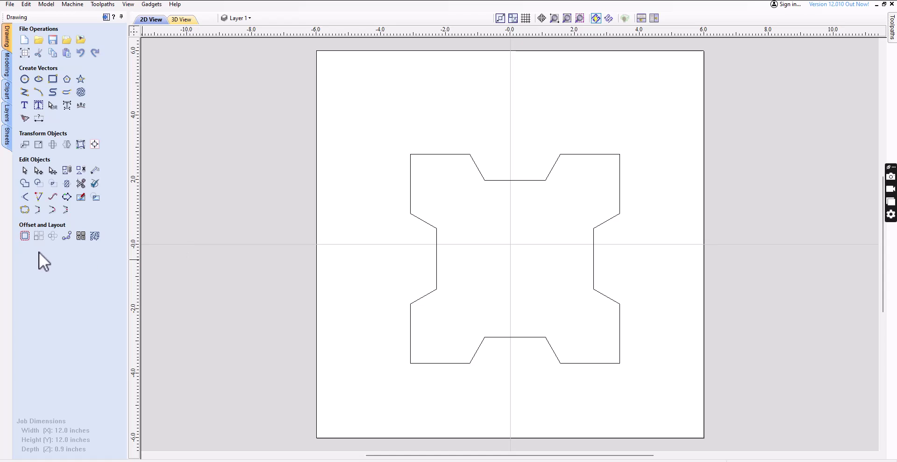
# Step: Draw a straight vertical line about 4.9 inches long to the left of the panel shape
pyautogui.click(25, 92)
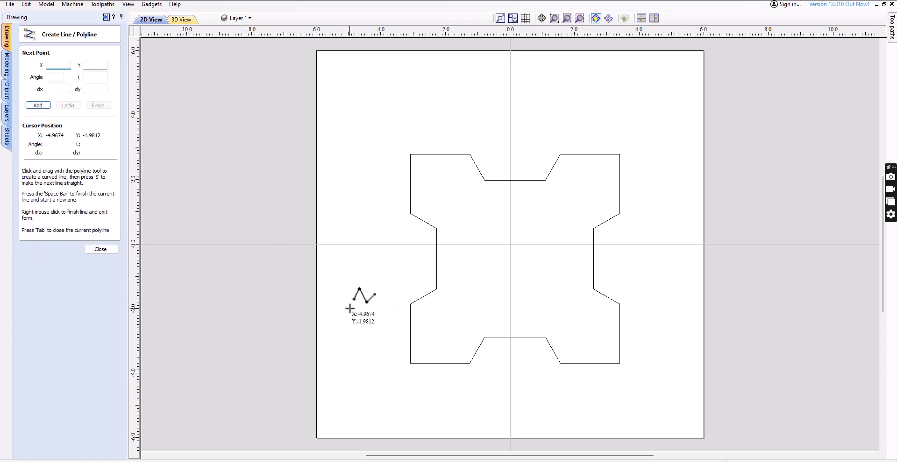
pyautogui.click(353, 148)
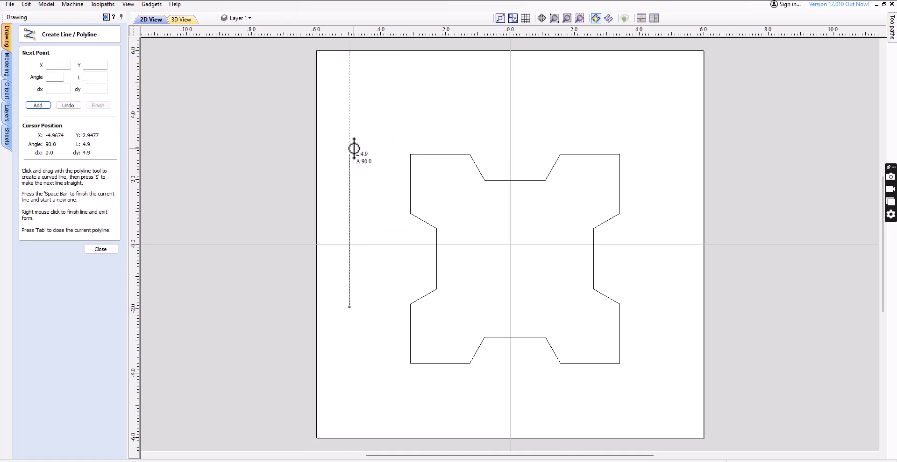
pyautogui.rightClick(354, 148)
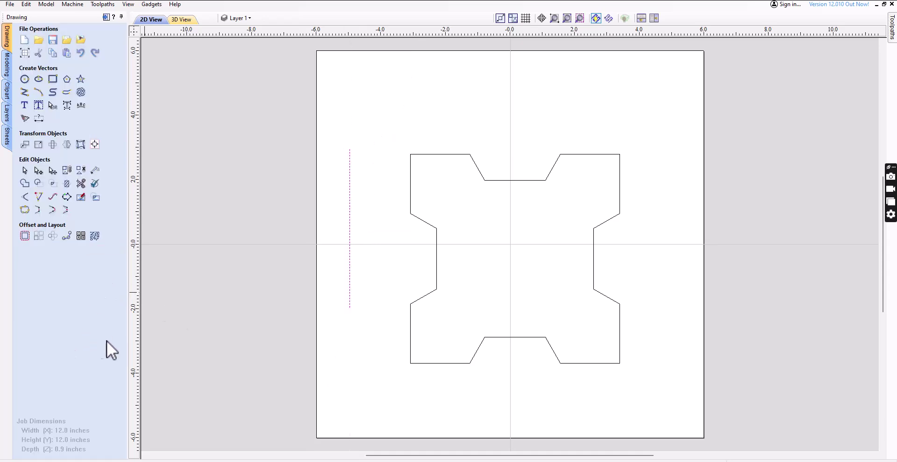
# Step: Offset the vertical line 0.25 inches with the Outwards / Right direction, keeping the original
pyautogui.click(24, 238)
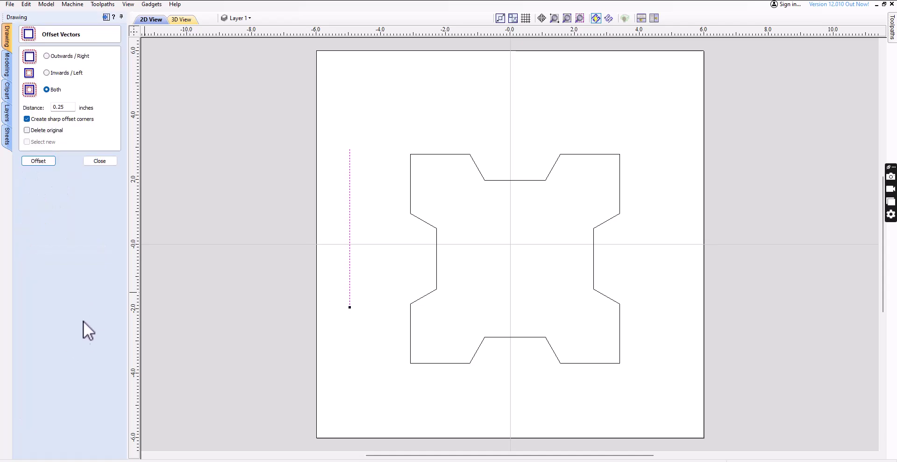
pyautogui.click(47, 56)
pyautogui.doubleClick(69, 107)
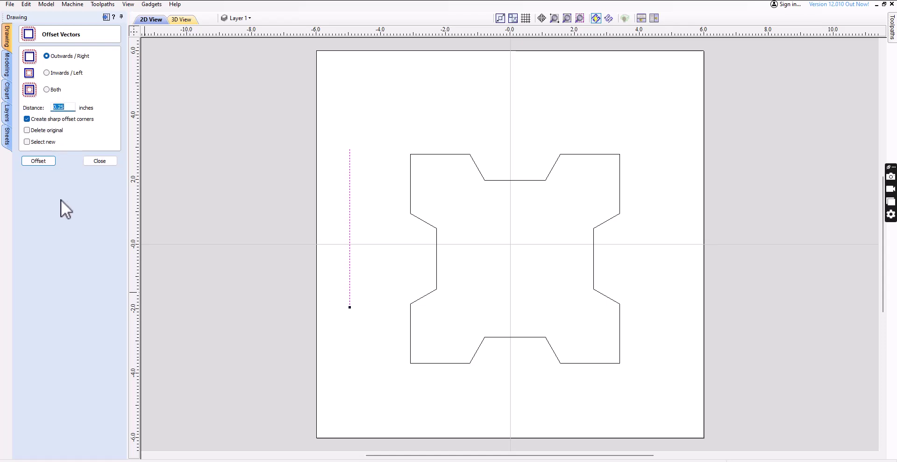
pyautogui.click(41, 162)
pyautogui.click(41, 162)
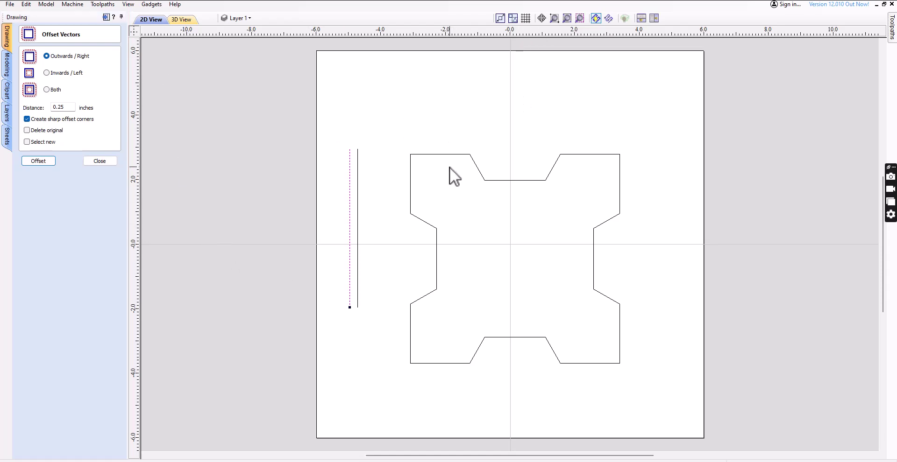
# Step: Offset the panel outline 0.25 inches outwards and 0.25 inches inwards with sharp corners, keeping the original
pyautogui.click(449, 154)
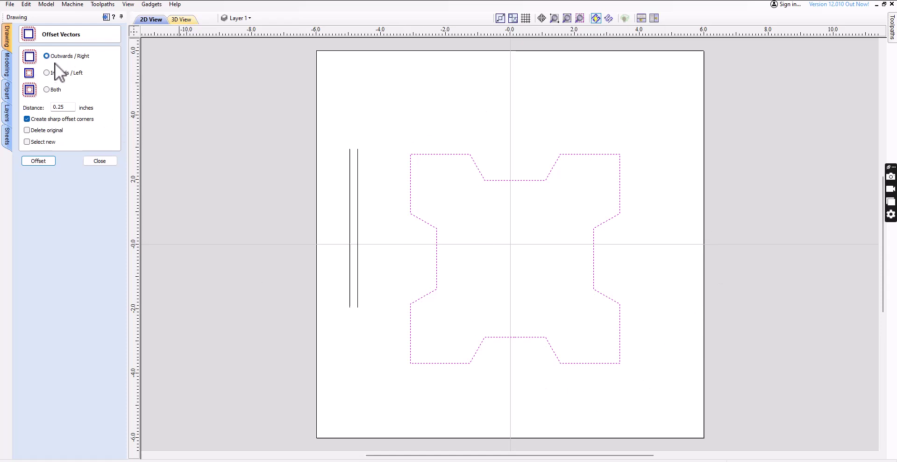
pyautogui.click(38, 160)
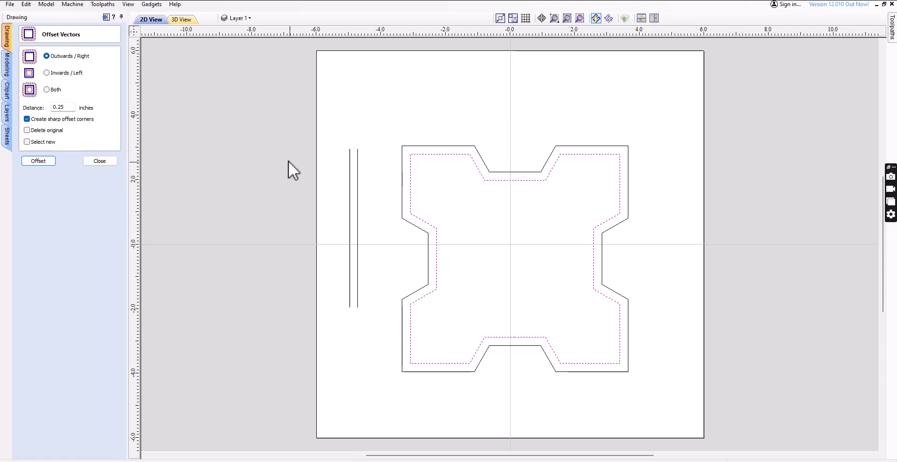
pyautogui.click(46, 73)
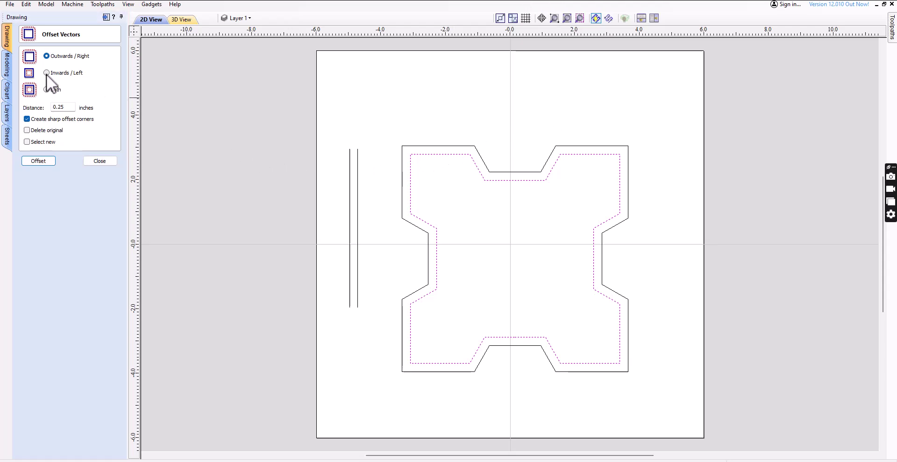
pyautogui.click(39, 161)
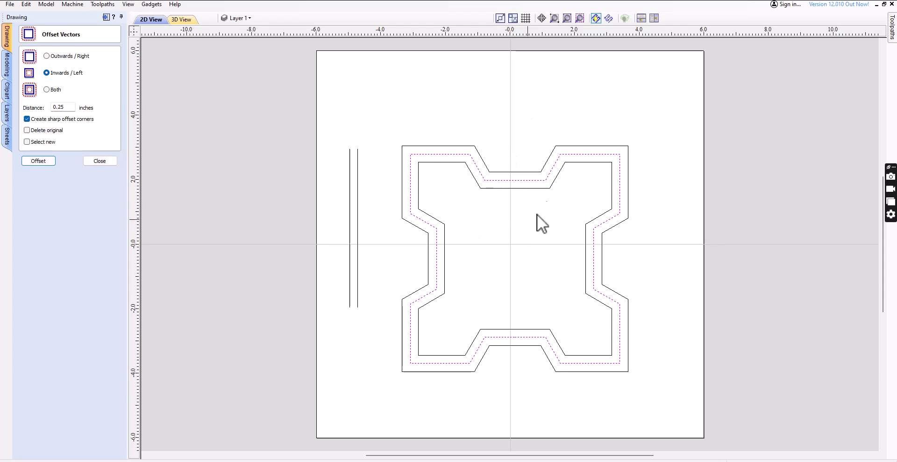
# Step: Add Layer 2 in red and offset the outermost panel outline 0.25 inches outwards on it with sharp corners
pyautogui.click(250, 18)
pyautogui.click(268, 110)
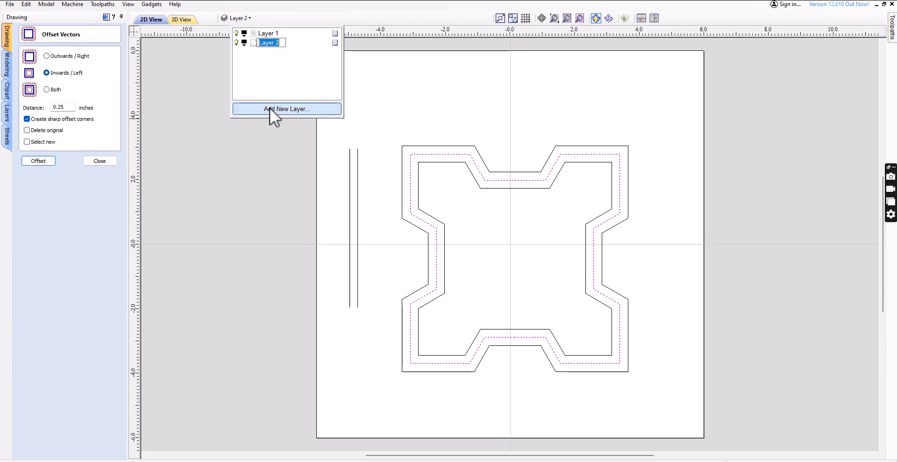
pyautogui.click(247, 44)
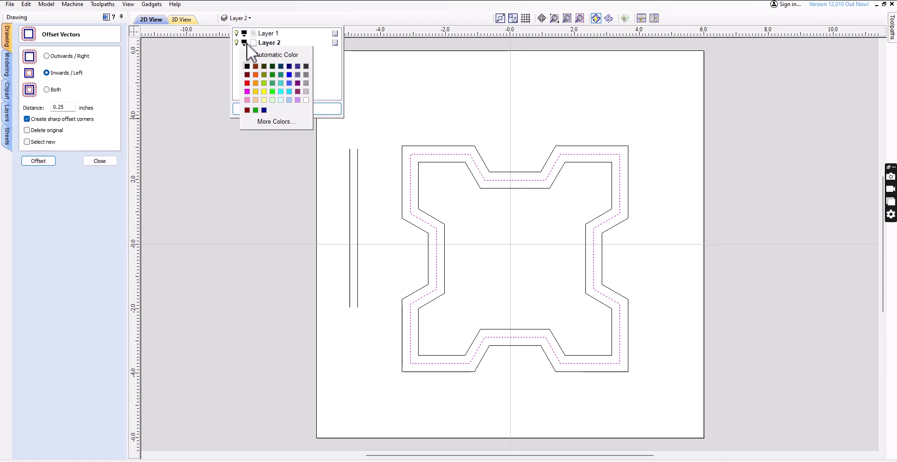
pyautogui.click(248, 85)
pyautogui.doubleClick(283, 43)
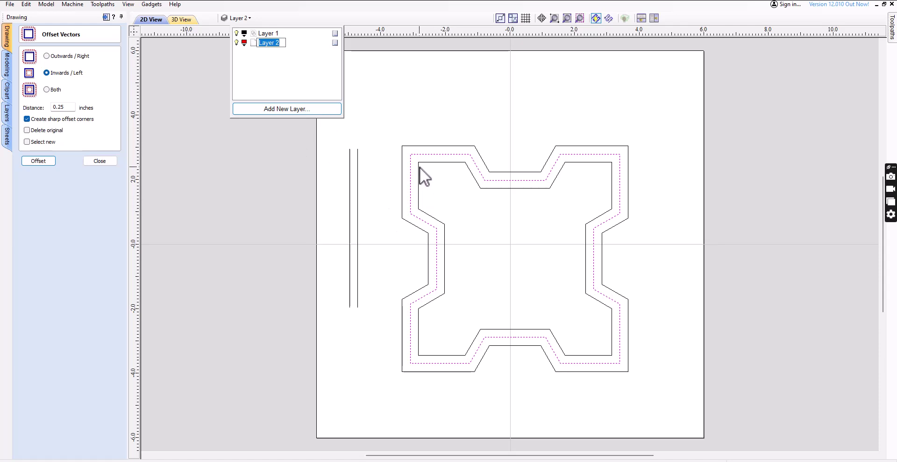
pyautogui.click(416, 146)
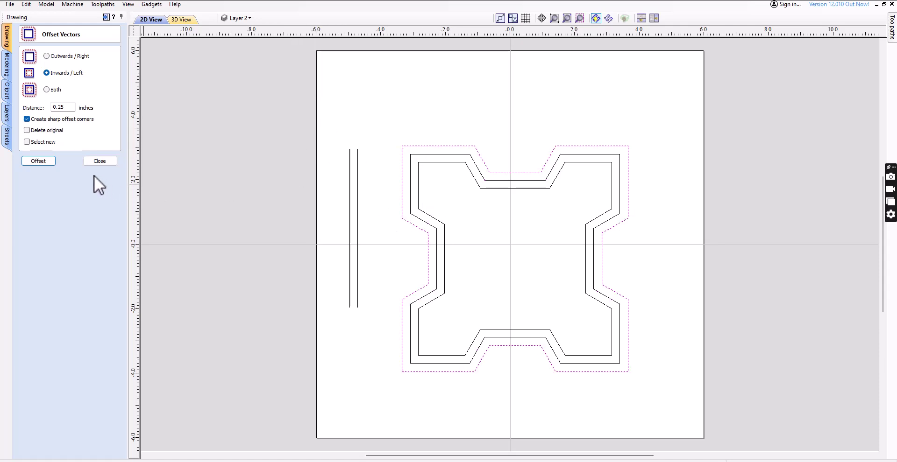
pyautogui.click(37, 161)
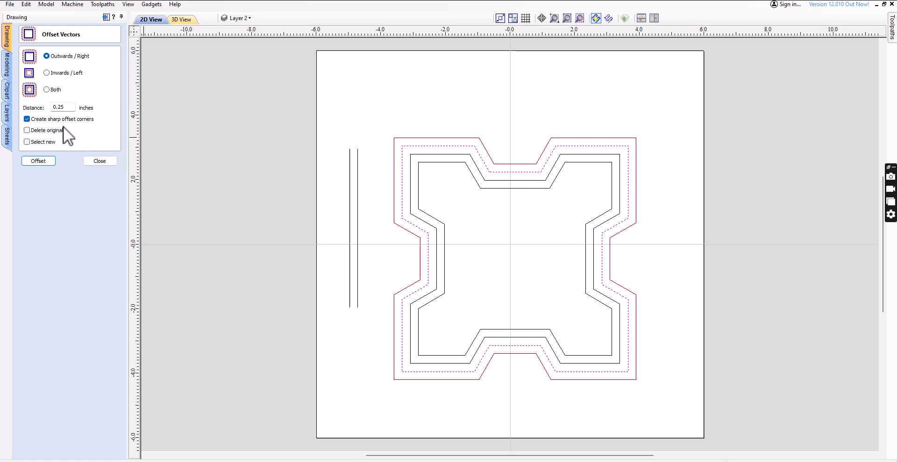
# Step: Offset the red outline 0.25 inches outwards with sharp offset corners disabled and inspect its corner up close
pyautogui.click(26, 119)
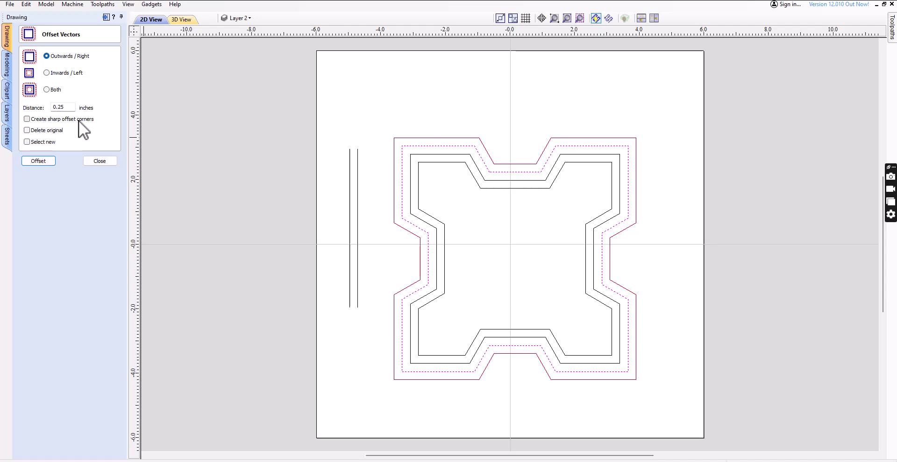
pyautogui.click(413, 138)
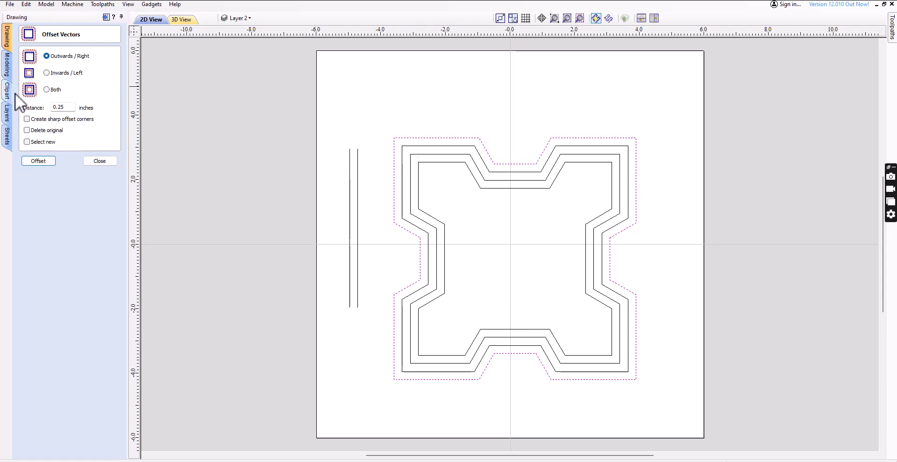
pyautogui.click(38, 161)
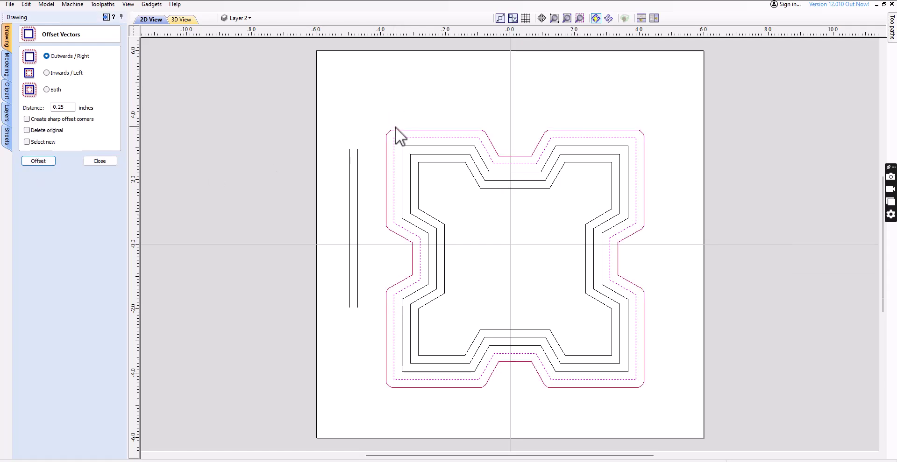
pyautogui.scroll(8, 395, 131)
pyautogui.scroll(1, 372, 124)
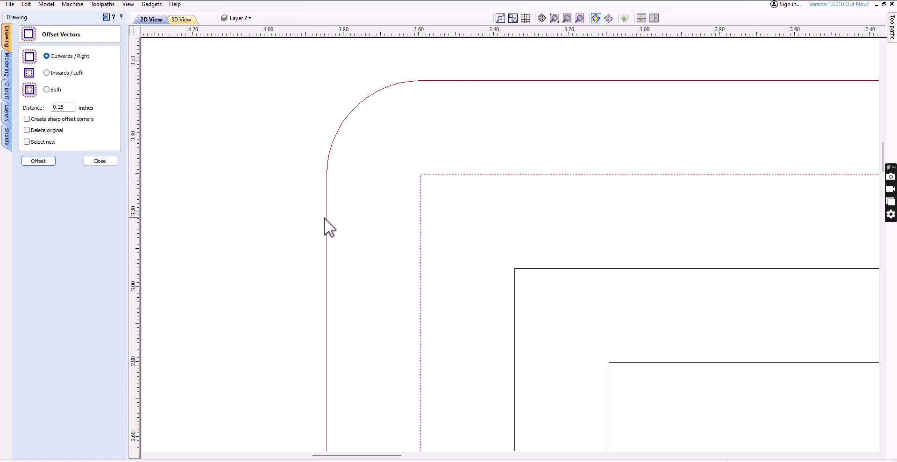
pyautogui.scroll(-5, 623, 168)
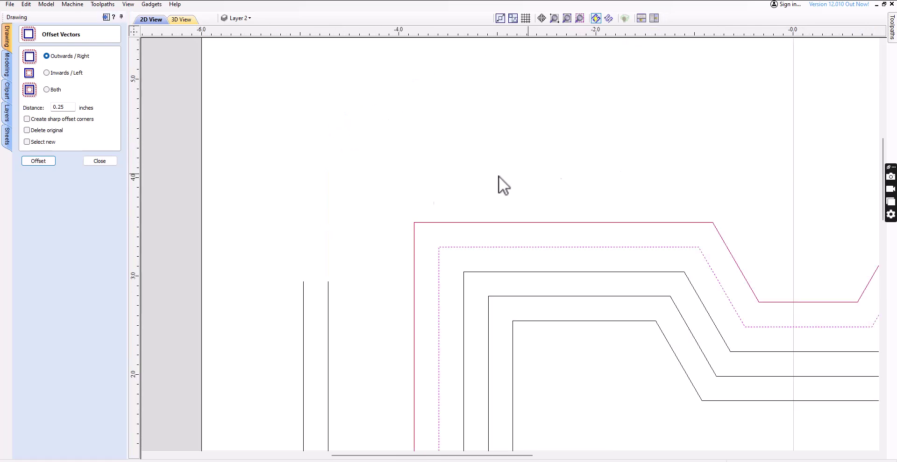
# Step: Offset the outermost red outline 0.25 inches outwards with sharp offset corners enabled and inspect the corner
pyautogui.click(27, 118)
pyautogui.click(506, 223)
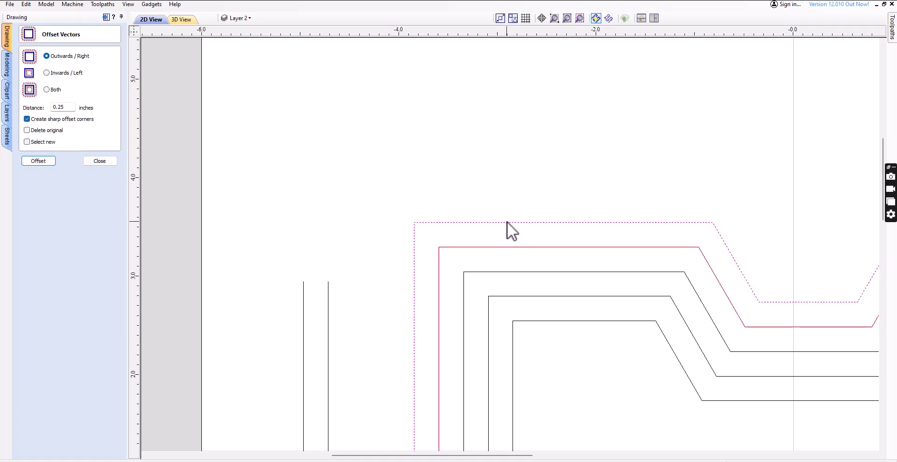
pyautogui.click(43, 160)
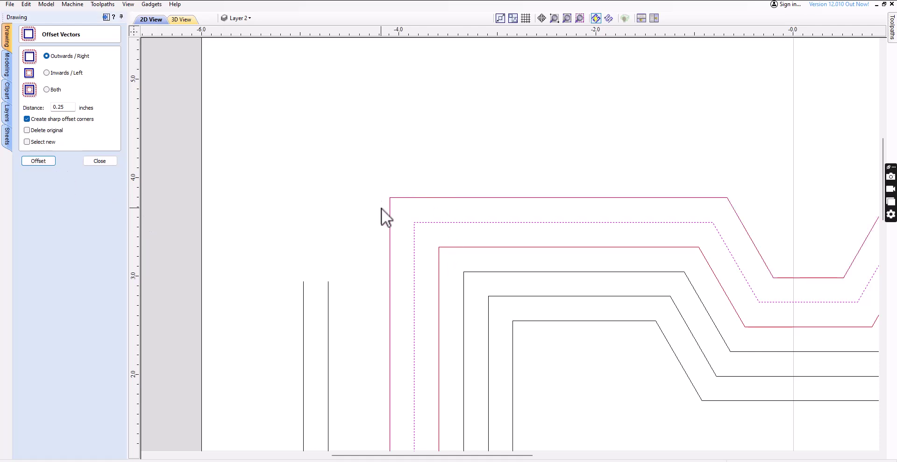
pyautogui.scroll(8, 348, 122)
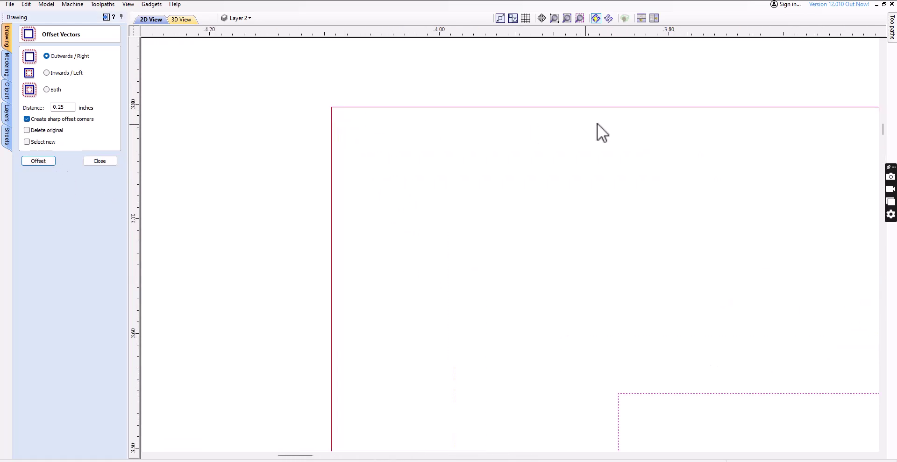
pyautogui.scroll(-8, 478, 117)
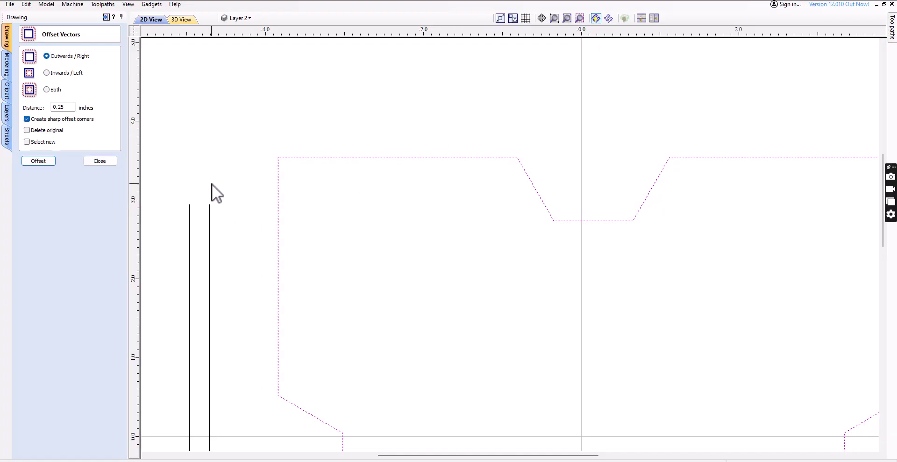
# Step: Offset the selected outline 0.25 inches outwards with Delete original enabled, and undo that offset
pyautogui.click(28, 129)
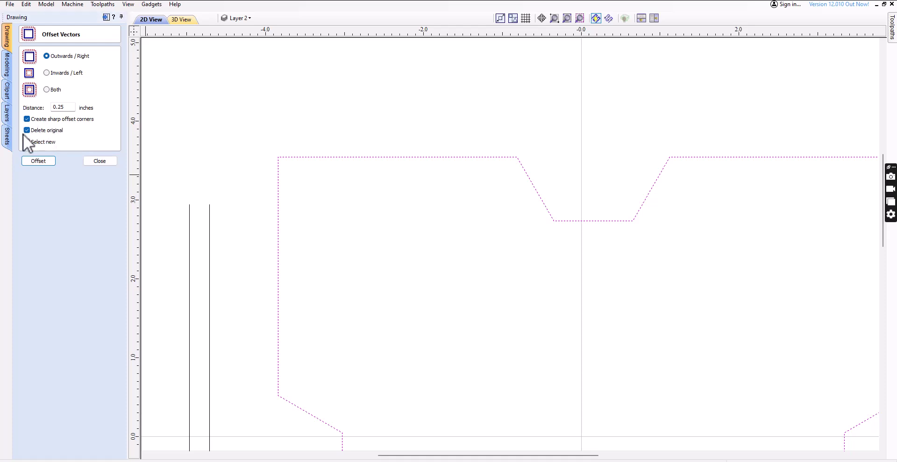
pyautogui.click(36, 161)
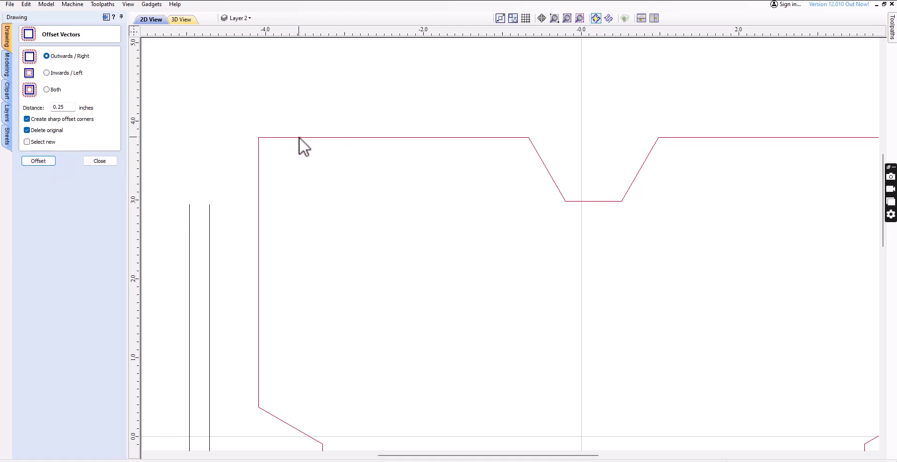
pyautogui.hotkey('ctrl', 'z')
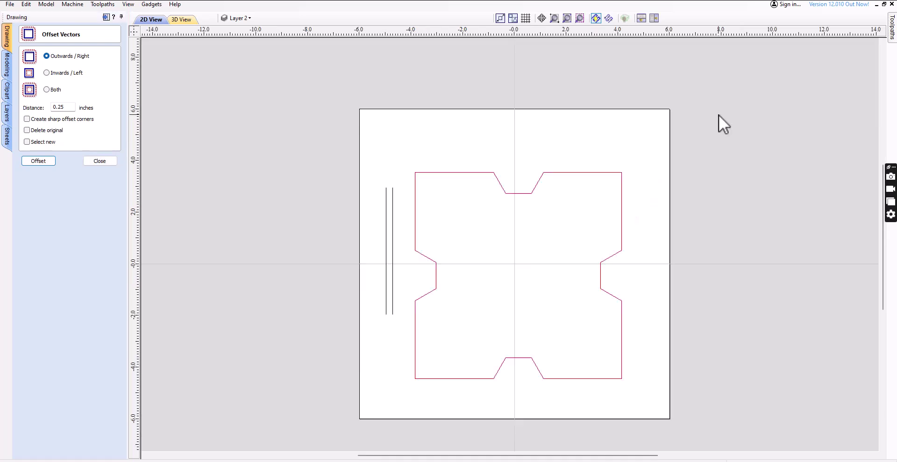
# Step: Offset the red outline 0.25 inches outwards with Select new disabled, reselect the new outline to offset it again, and undo both offsets
pyautogui.click(478, 173)
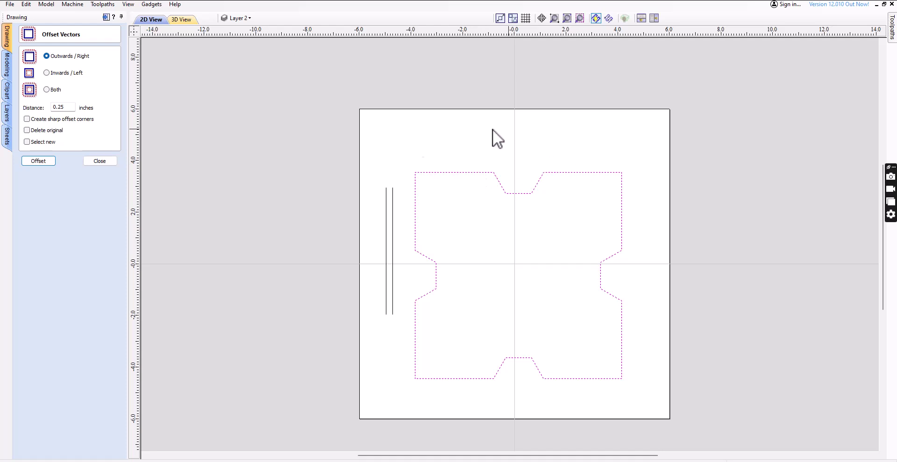
pyautogui.click(26, 142)
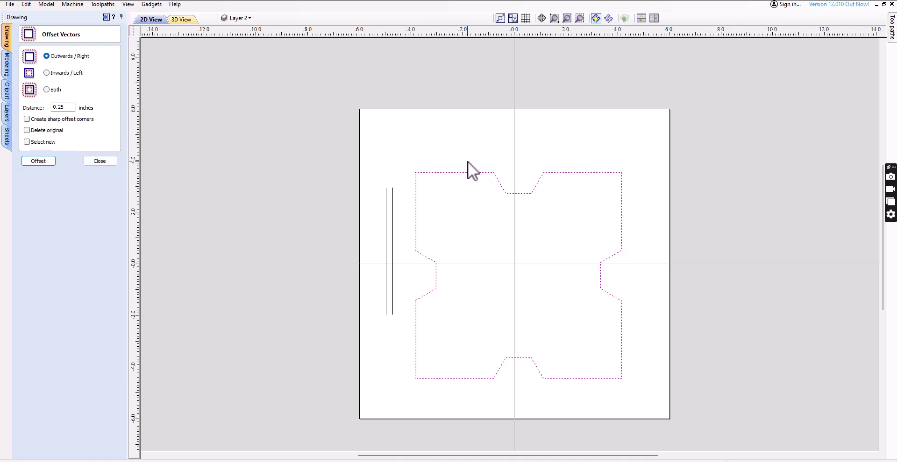
pyautogui.click(38, 161)
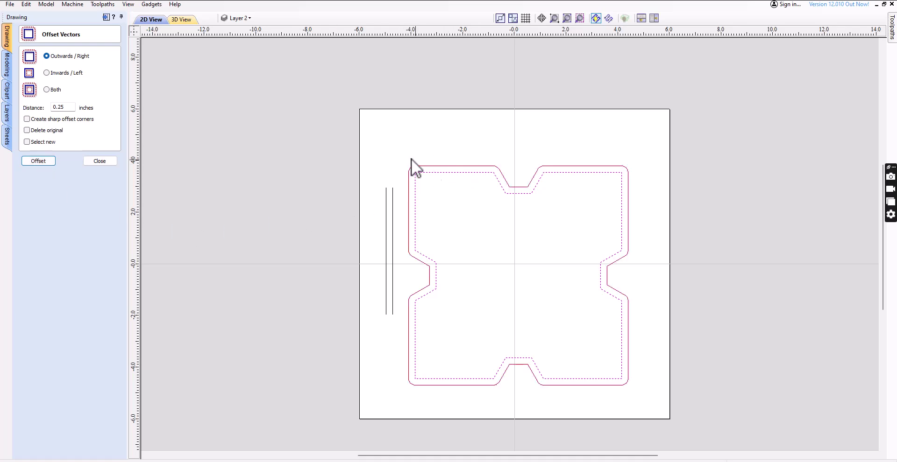
pyautogui.click(456, 166)
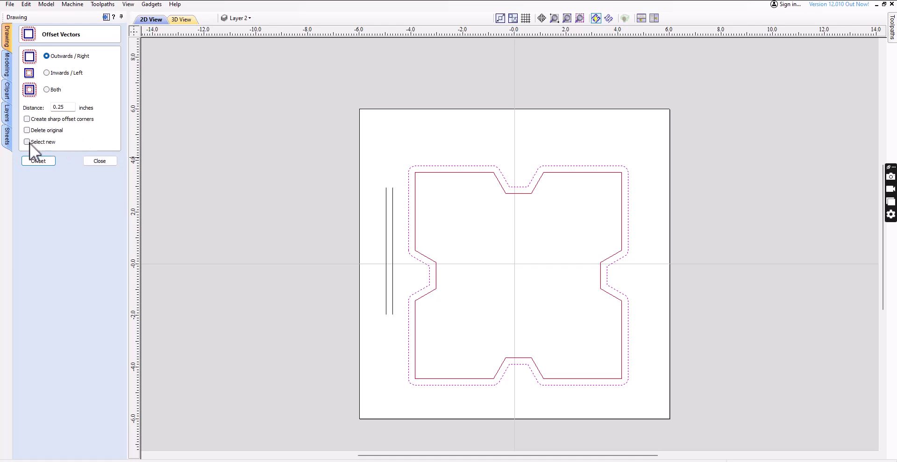
pyautogui.click(40, 161)
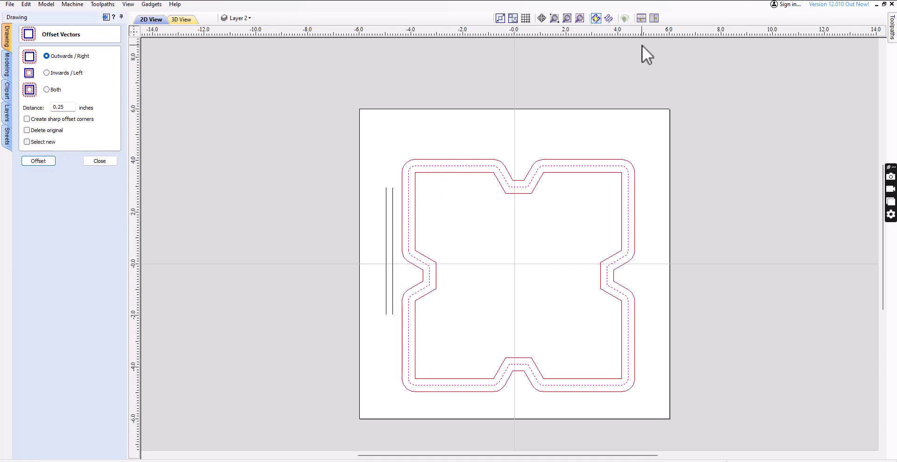
pyautogui.click(627, 135)
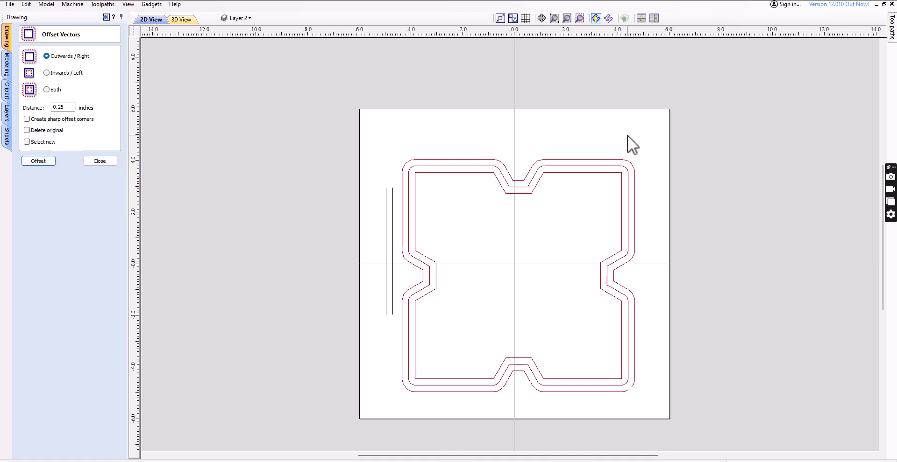
pyautogui.hotkey('ctrl', 'z')
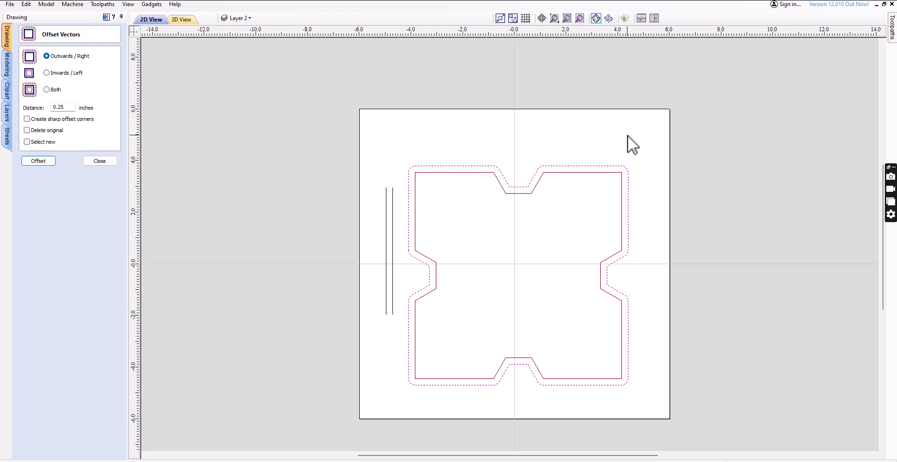
pyautogui.hotkey('ctrl', 'z')
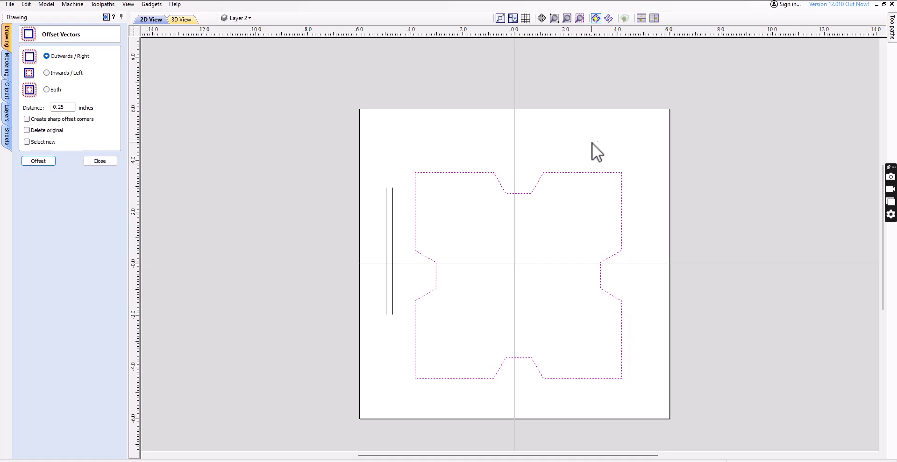
# Step: Enable Select new and offset the red outline 0.25 inches outwards five times in succession with rounded corners
pyautogui.click(27, 142)
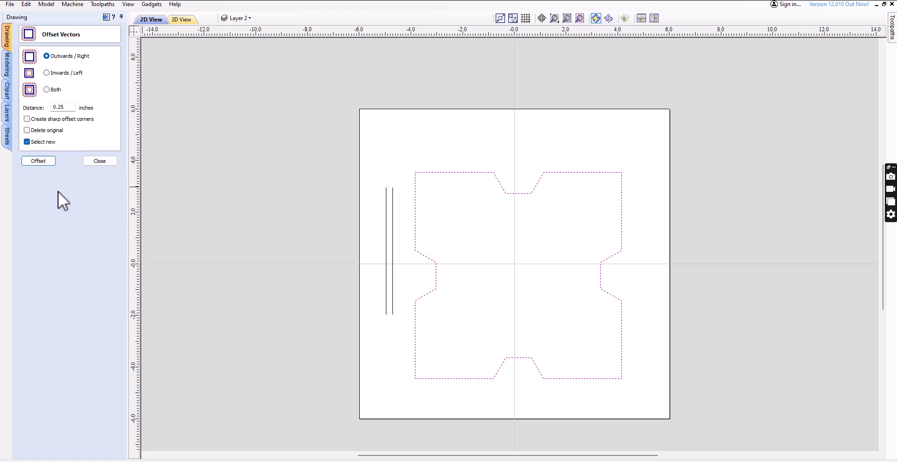
pyautogui.click(31, 160)
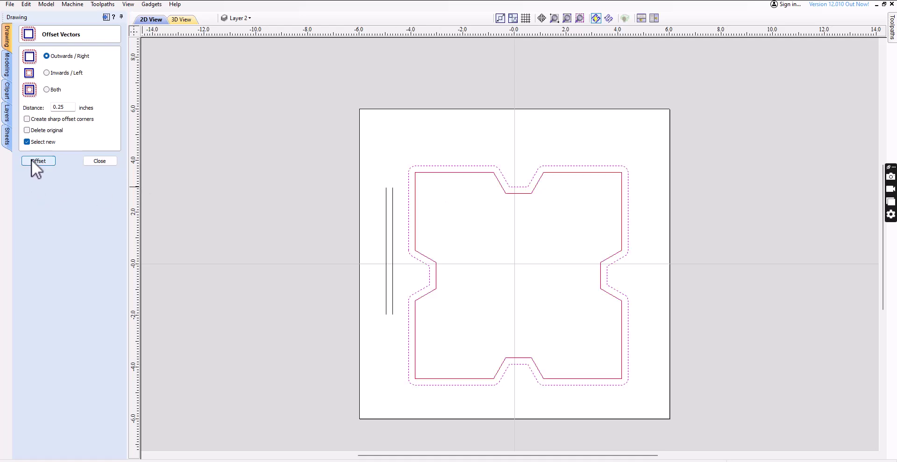
pyautogui.click(32, 159)
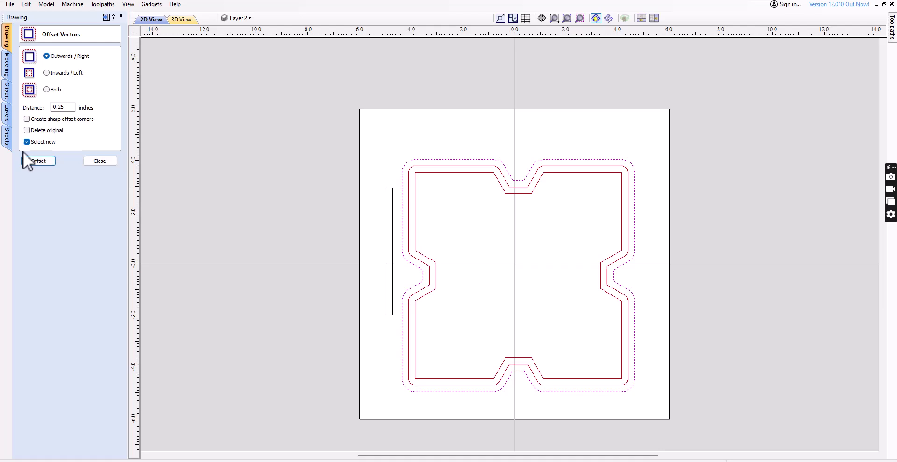
pyautogui.click(27, 119)
pyautogui.click(38, 161)
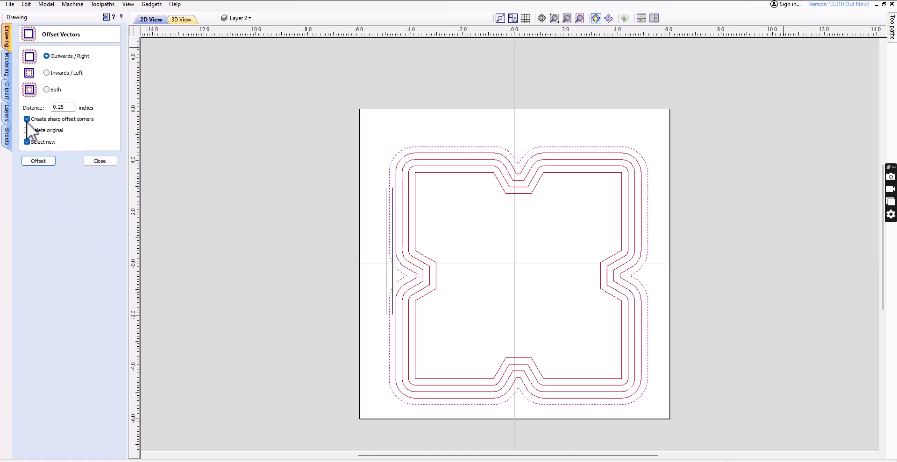
pyautogui.click(45, 162)
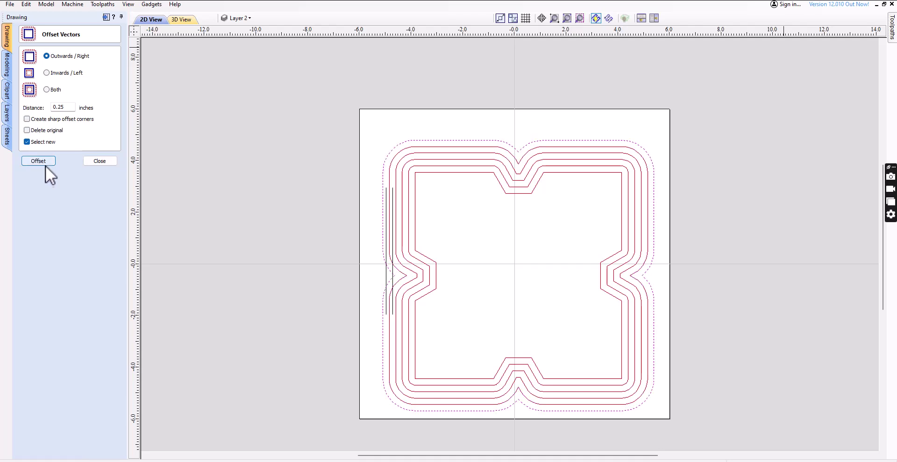
# Step: Add all the remaining red outlines to the selection and offset them together 0.25 inches outwards repeatedly
pyautogui.keyDown('shift'); pyautogui.click(469, 147); pyautogui.keyUp('shift')
pyautogui.keyDown('shift'); pyautogui.click(472, 153); pyautogui.keyUp('shift')
pyautogui.keyDown('shift'); pyautogui.click(470, 161); pyautogui.keyUp('shift')
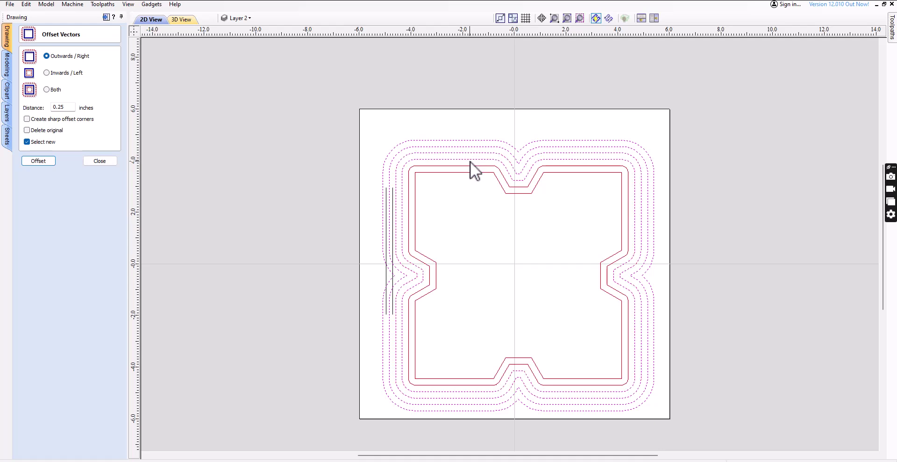
pyautogui.keyDown('shift'); pyautogui.click(472, 166); pyautogui.keyUp('shift')
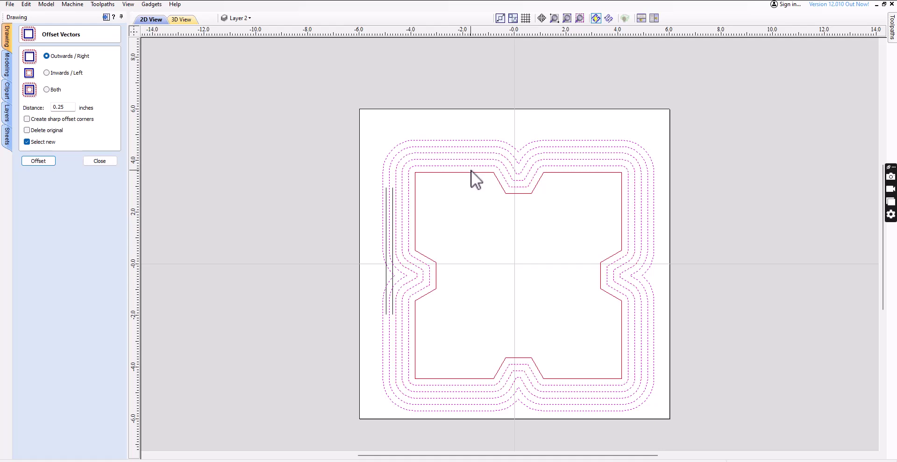
pyautogui.keyDown('shift'); pyautogui.click(471, 173); pyautogui.keyUp('shift')
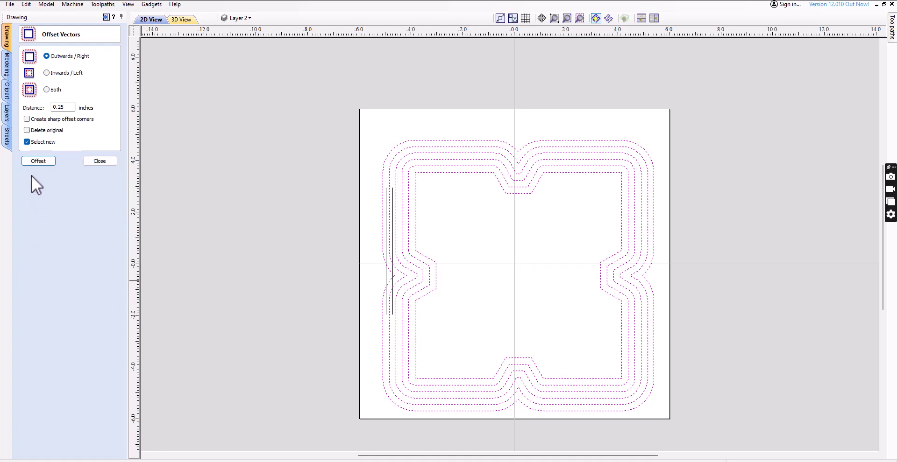
pyautogui.click(38, 162)
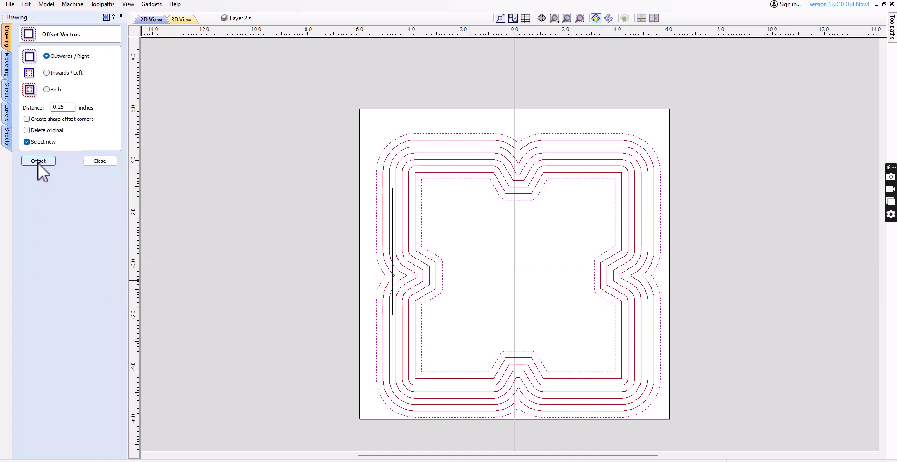
pyautogui.click(38, 161)
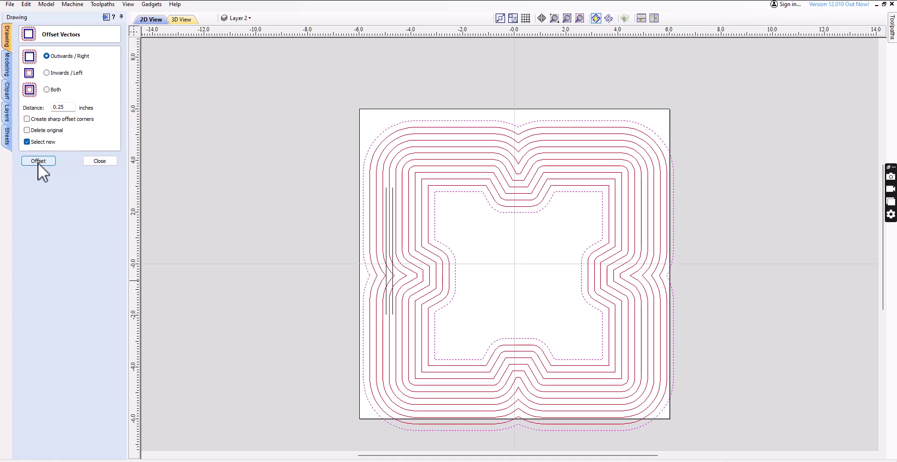
pyautogui.click(38, 161)
pyautogui.click(37, 161)
pyautogui.click(38, 162)
pyautogui.click(38, 162)
pyautogui.click(37, 161)
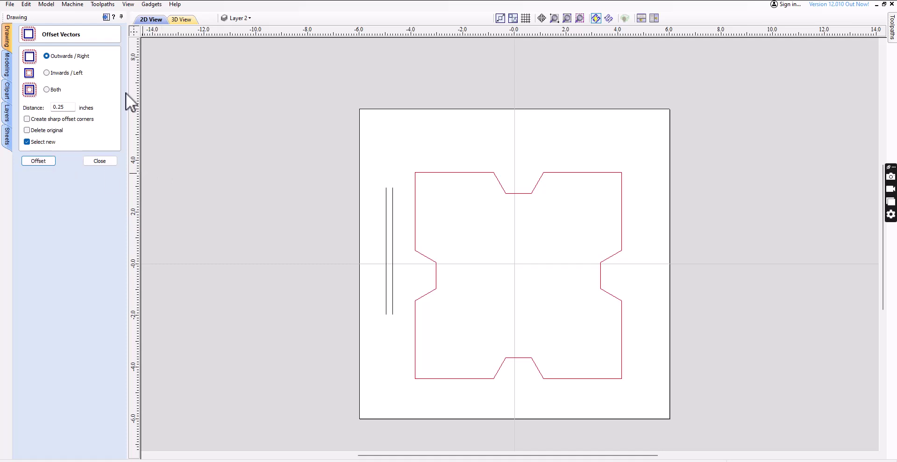
# Step: Offset the red outline 0.25 inches in both directions at once, without sharp corners and keeping the original
pyautogui.click(47, 90)
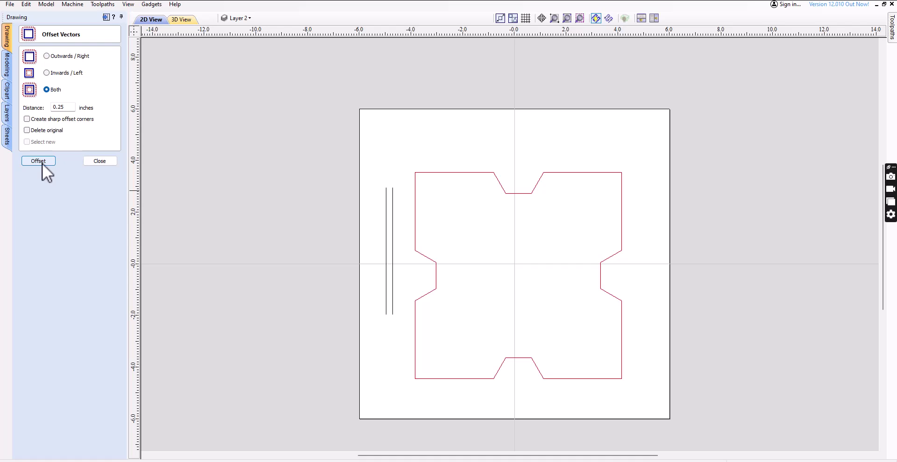
pyautogui.click(426, 173)
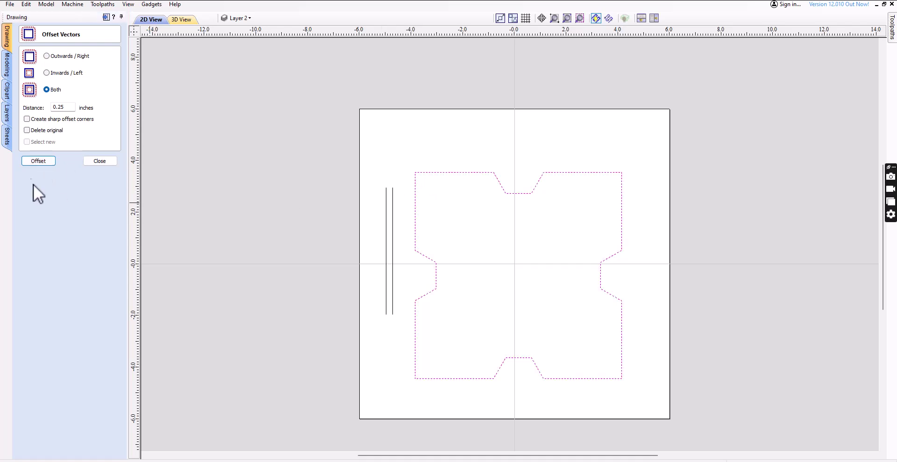
pyautogui.click(44, 163)
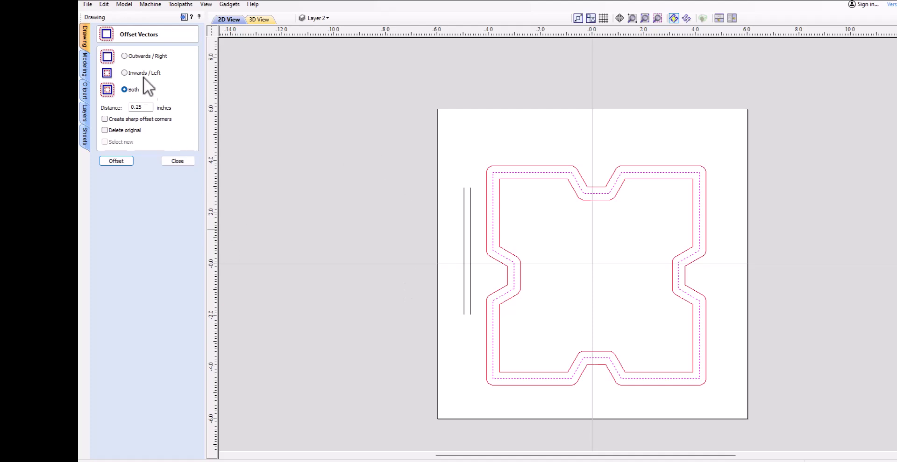
# Step: Enable Create sharp offset corners and Delete original, and set the offset direction to Outwards / Right
pyautogui.click(104, 119)
pyautogui.click(104, 130)
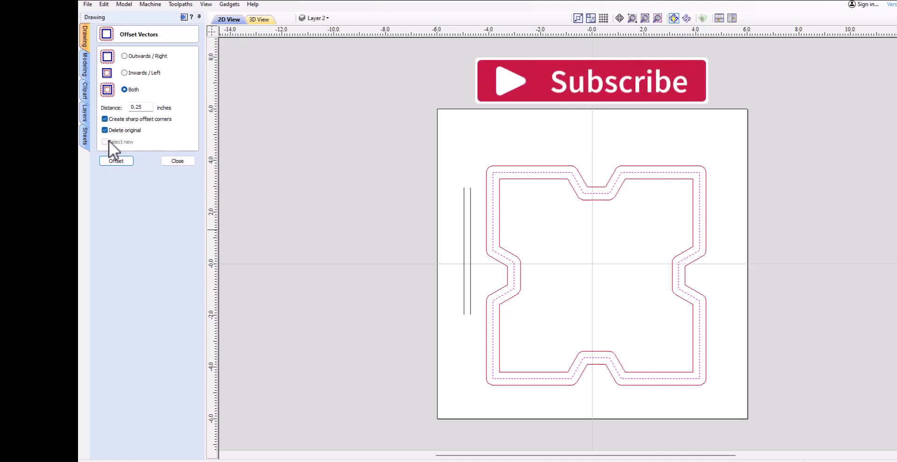
pyautogui.click(125, 56)
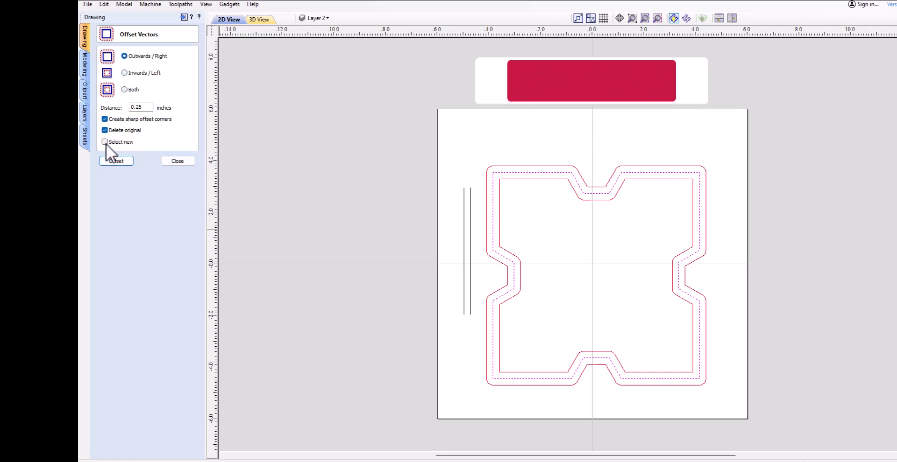